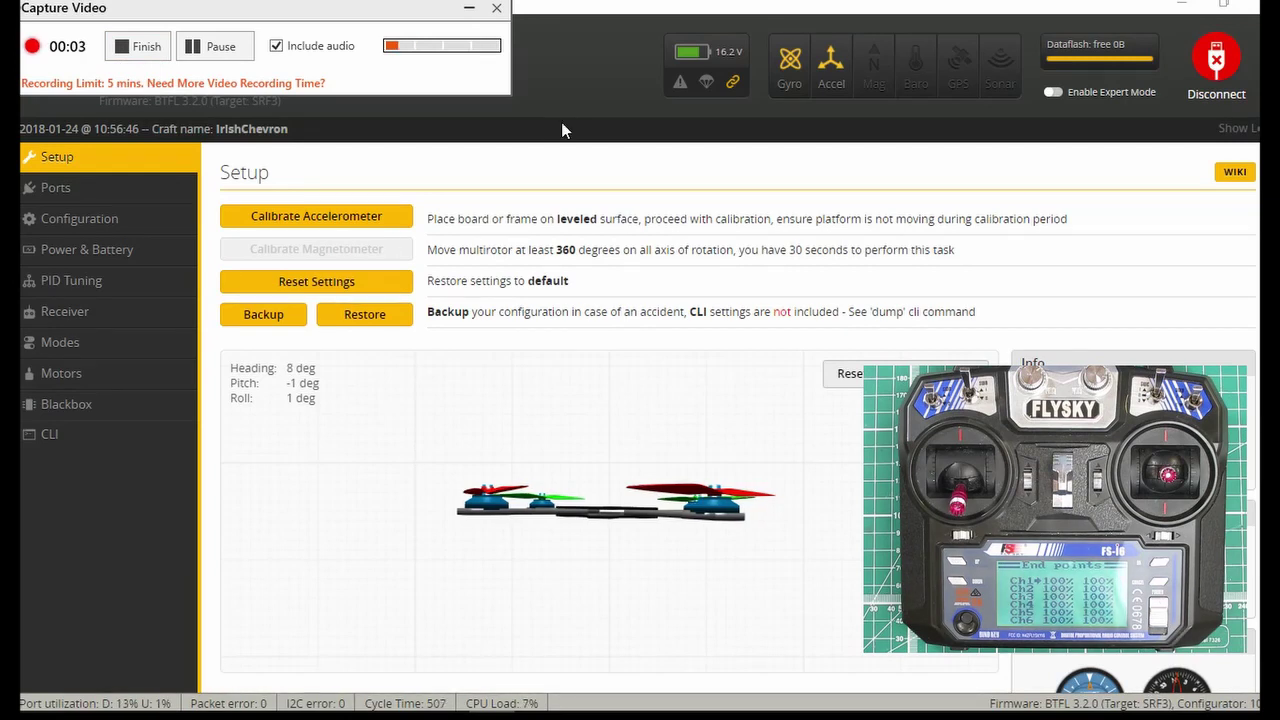
Switch to the Receiver tab to show live stick channel values from the FlySky transmitter
left_click(471, 8)
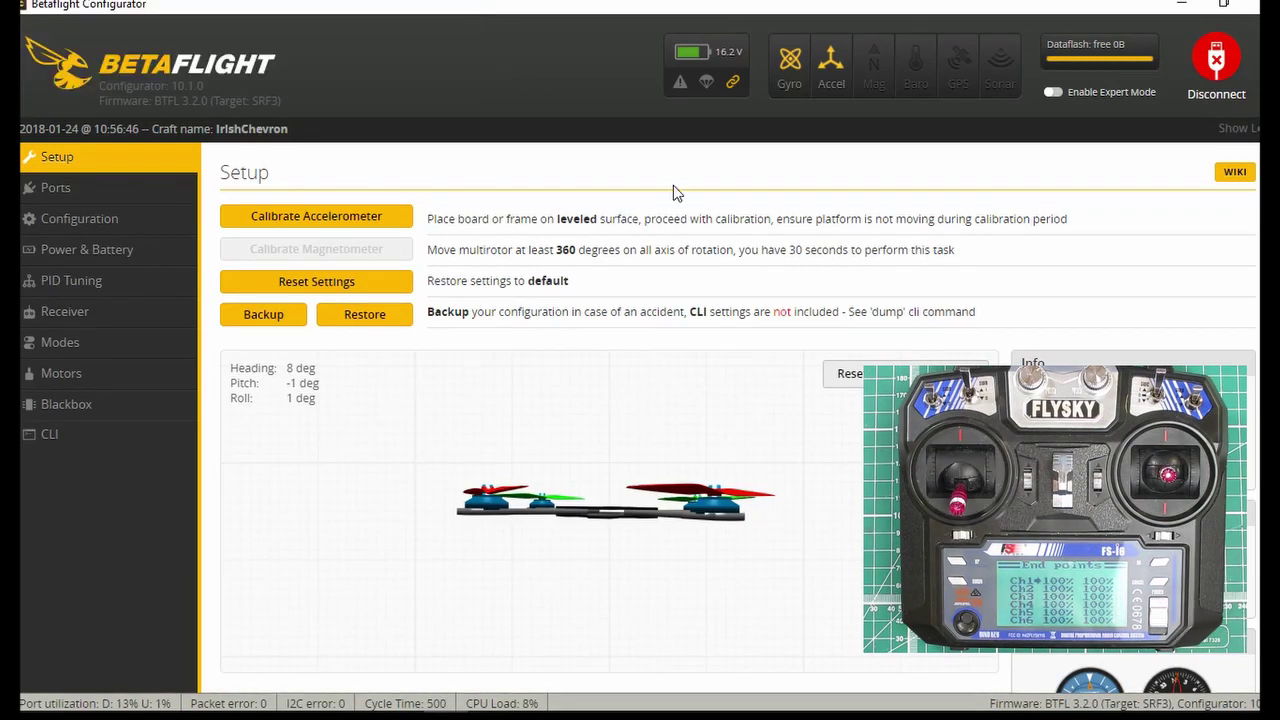
left_click(105, 312)
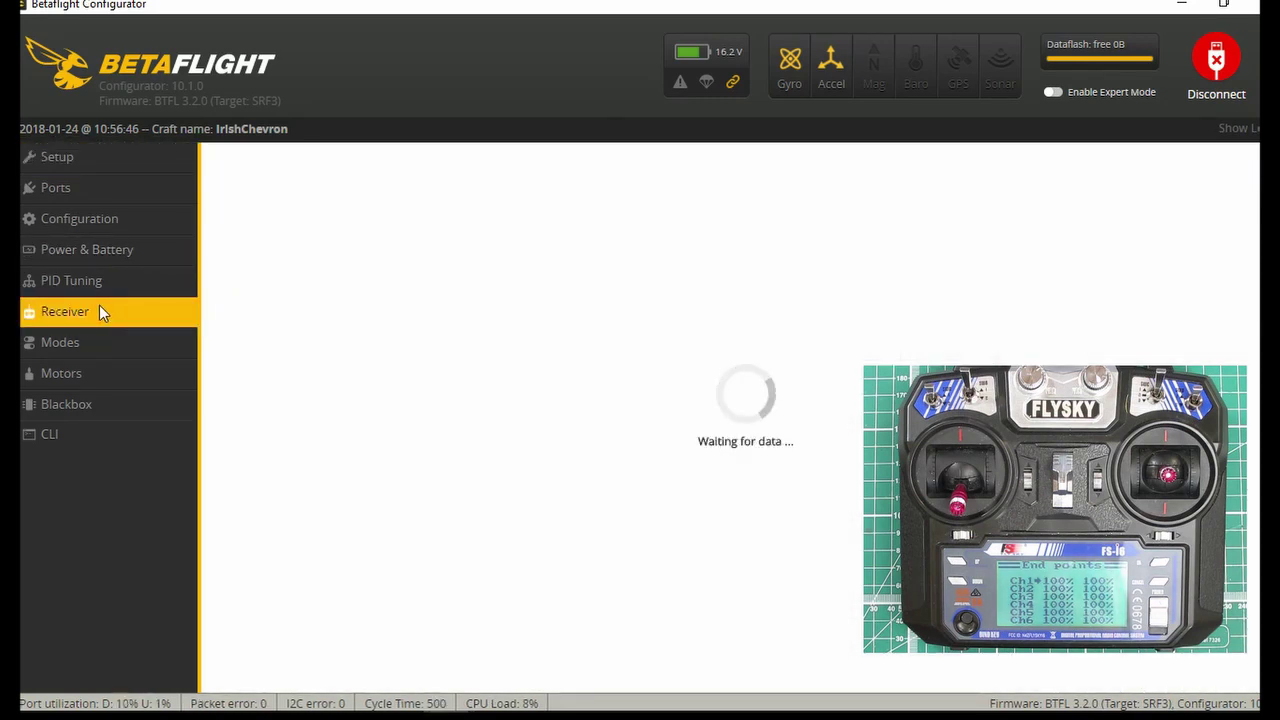